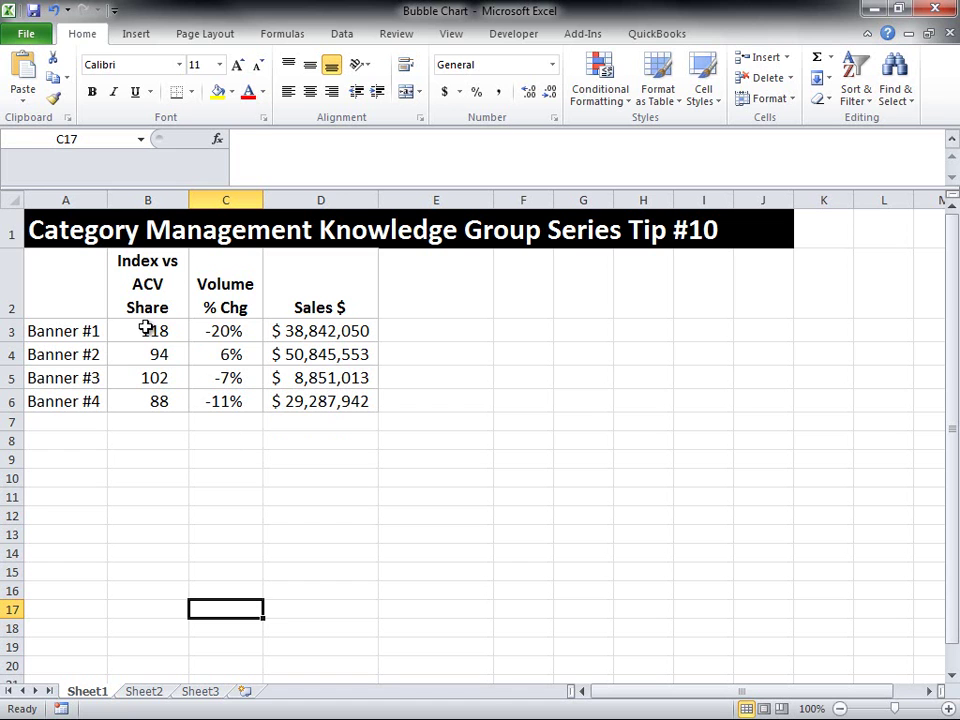
- Plot the banner values in B3:D6 as a Bubble with a 3-D Effect chart
drag(147, 330, 343, 401)
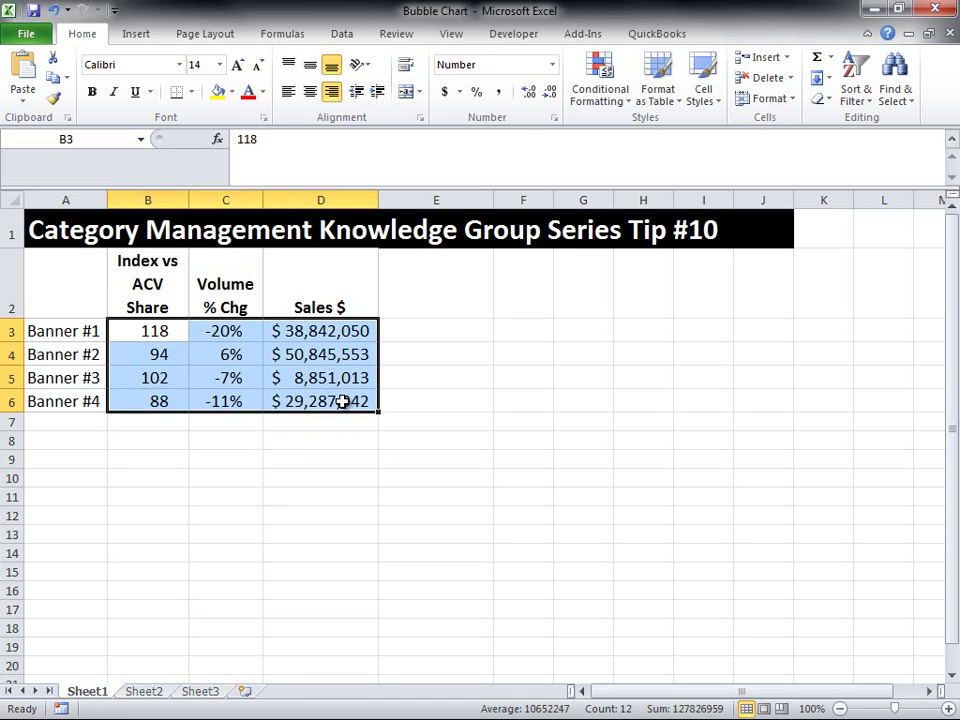
click(137, 36)
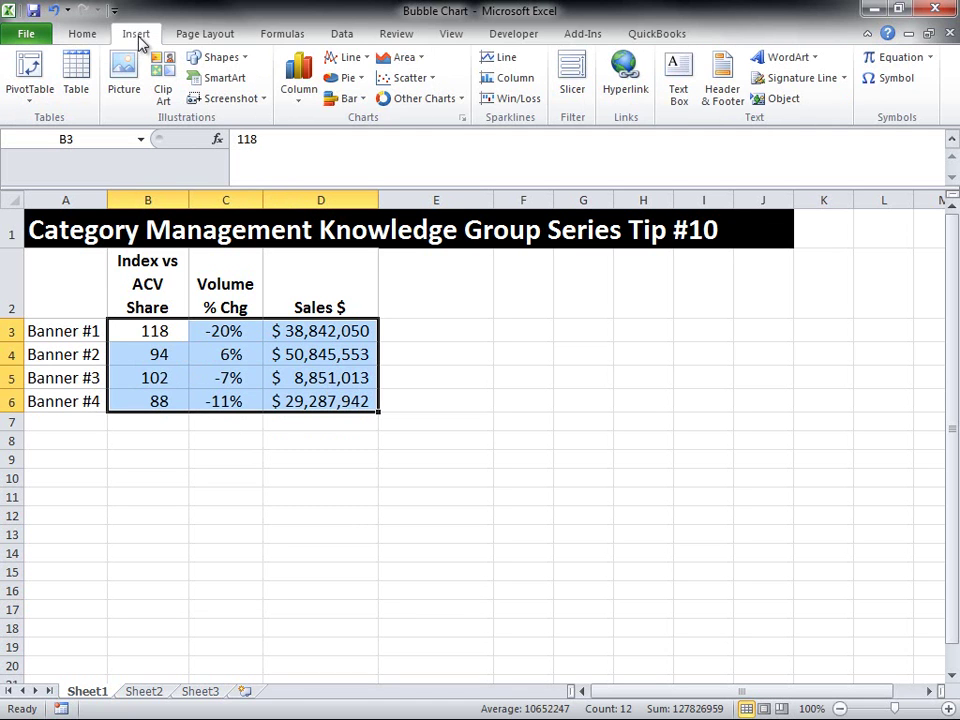
click(454, 100)
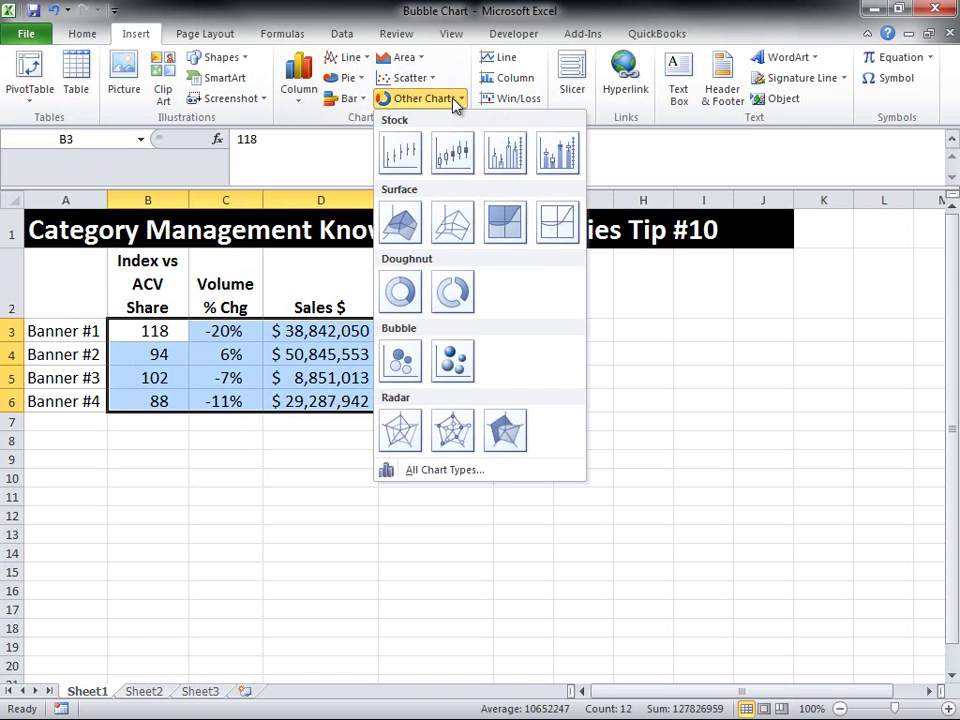
click(452, 361)
click(295, 441)
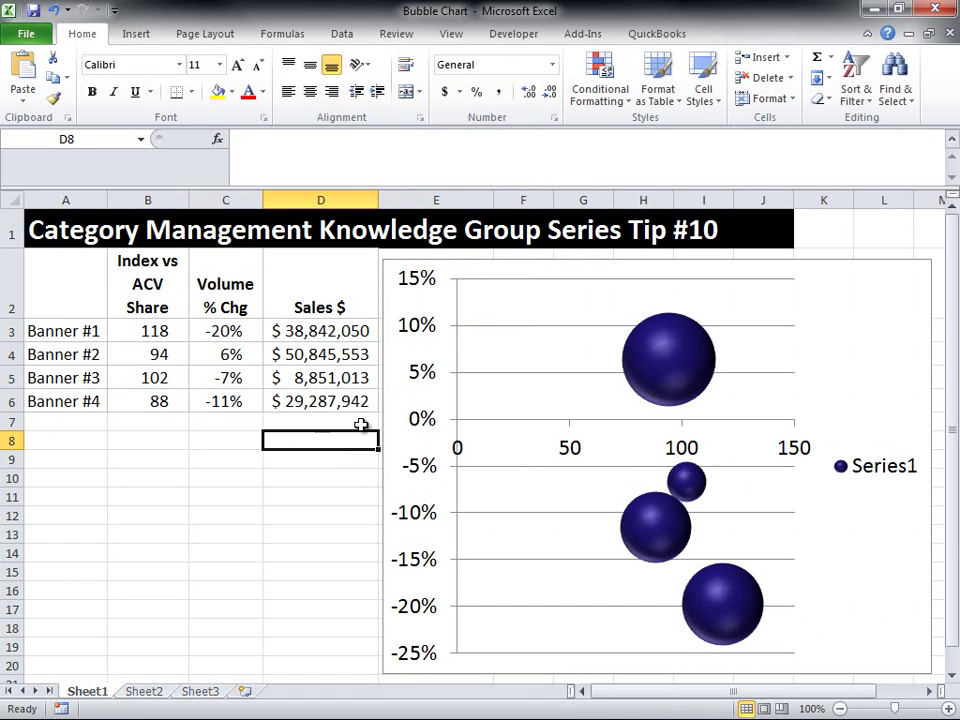
- Delete the Series1 legend and add Left data labels showing 6%, -7%, -11% and -20%
click(868, 484)
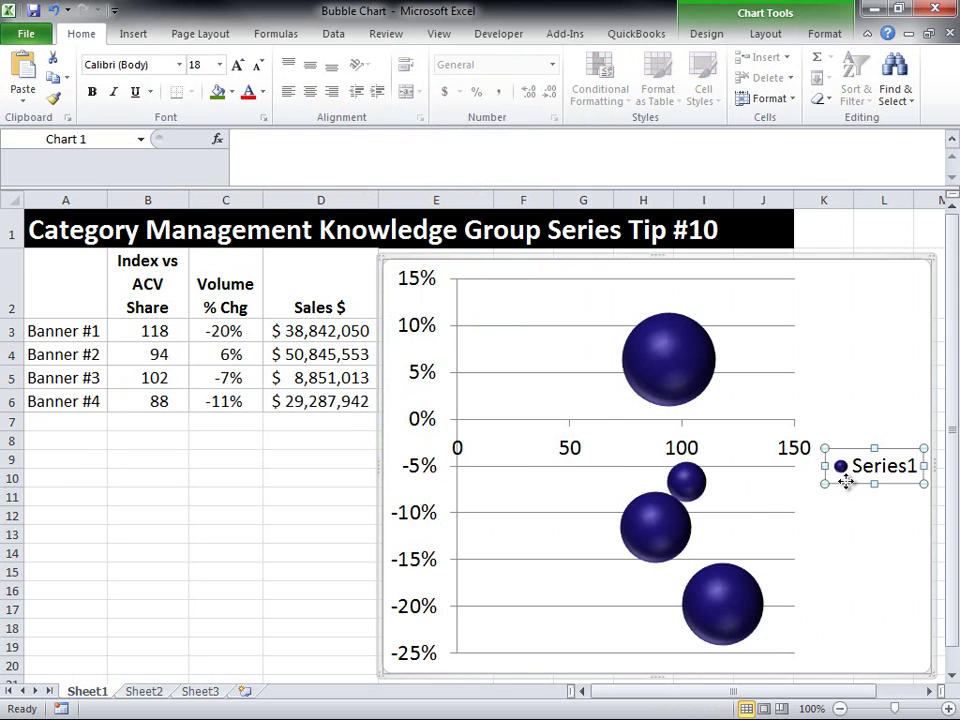
key(Delete)
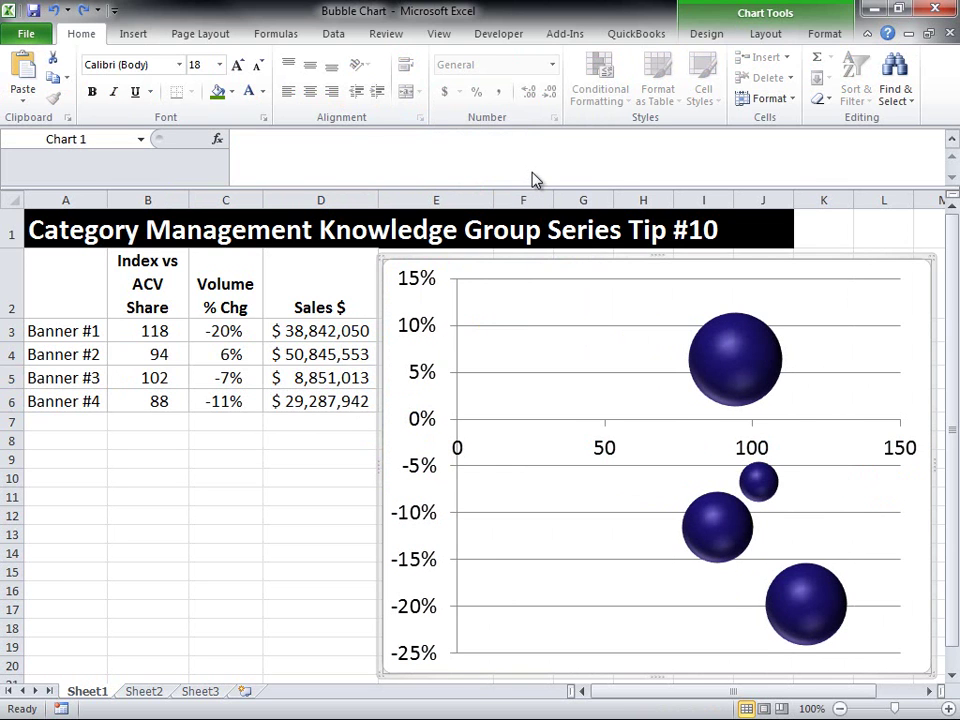
click(765, 37)
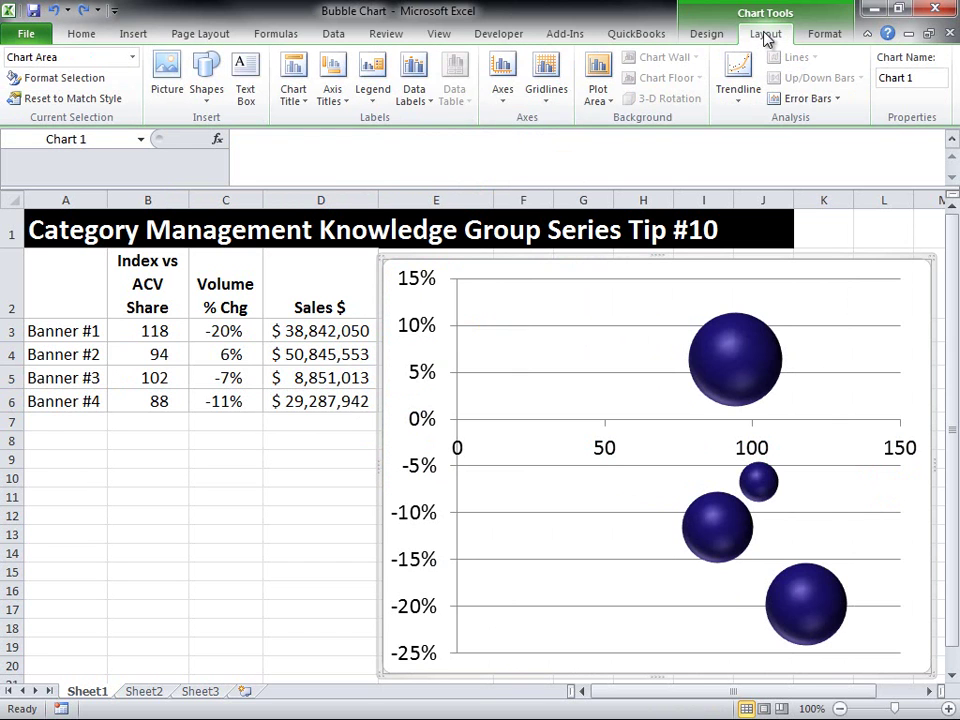
click(418, 92)
click(457, 208)
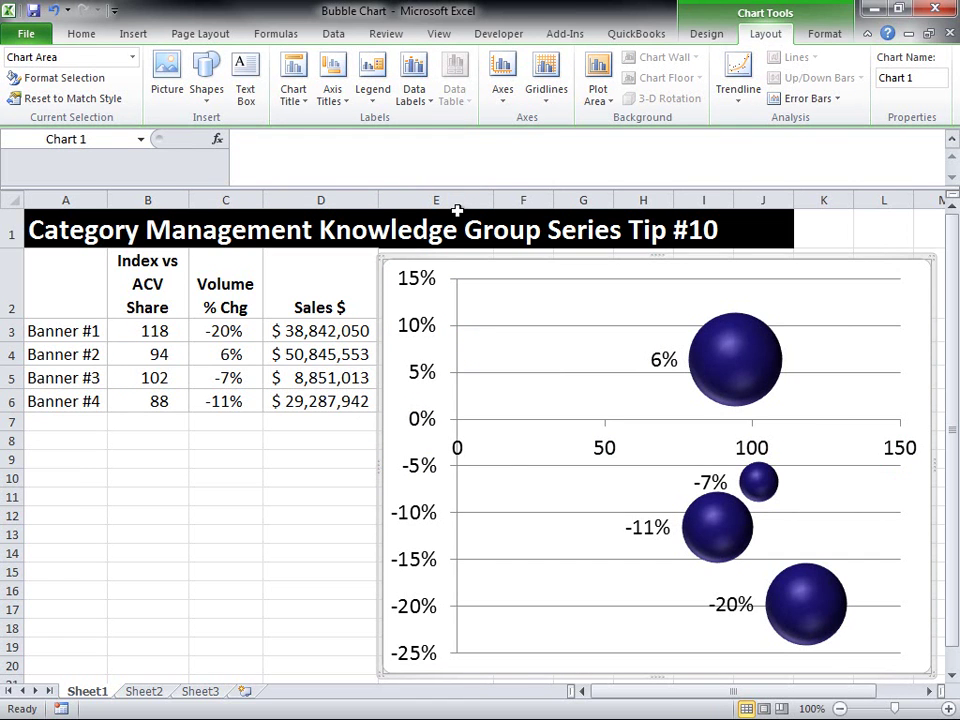
click(661, 372)
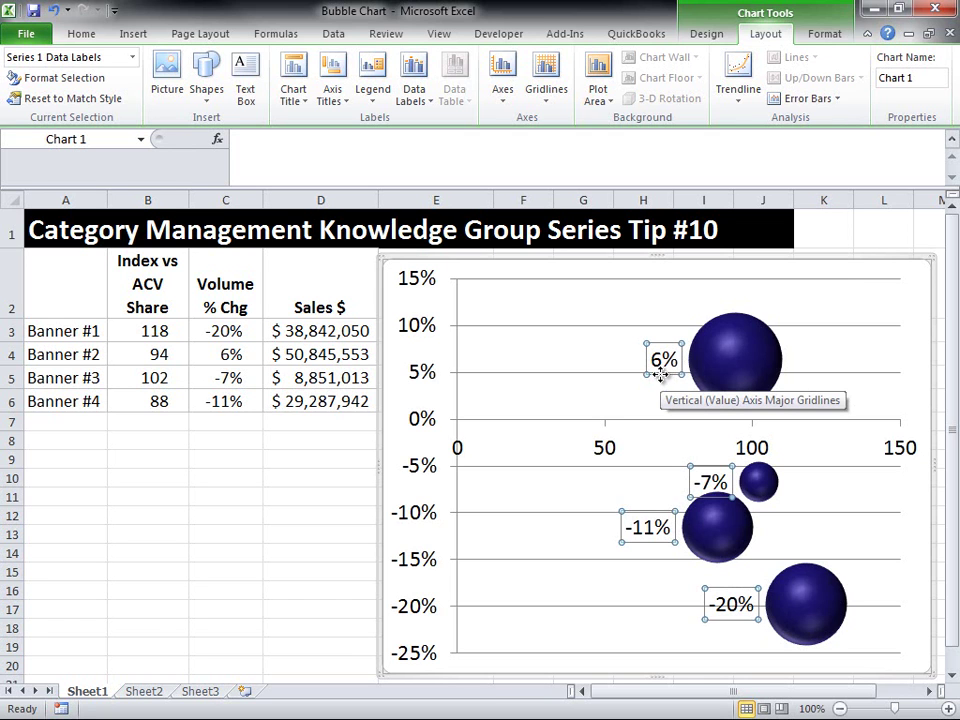
- Replace the 6% data label text with 'Banner #2' and place it beside its bubble
click(656, 358)
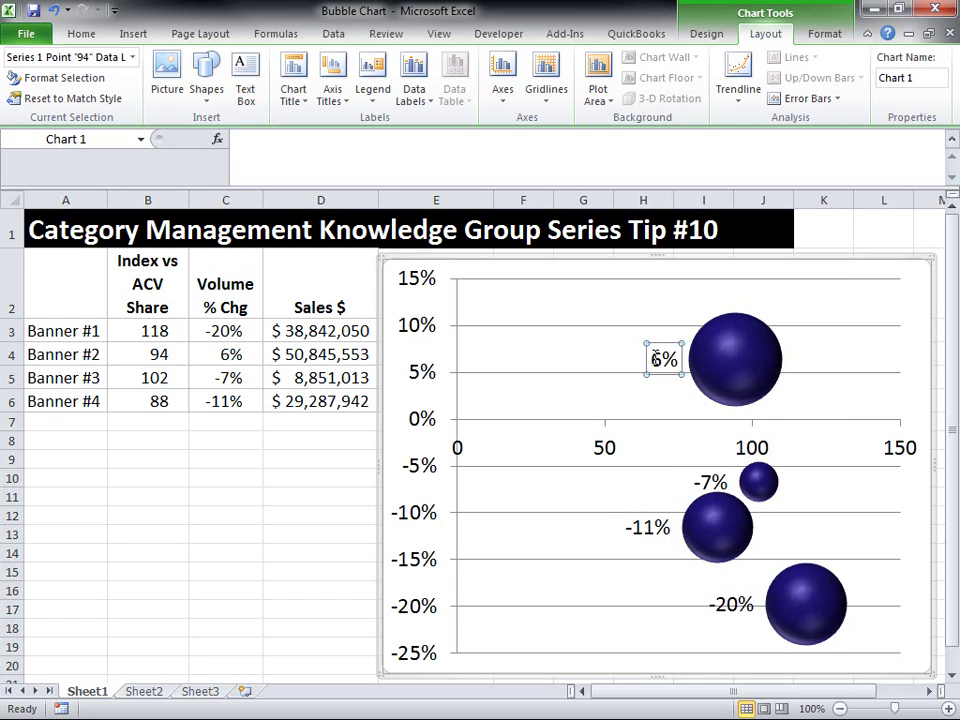
drag(656, 358, 682, 360)
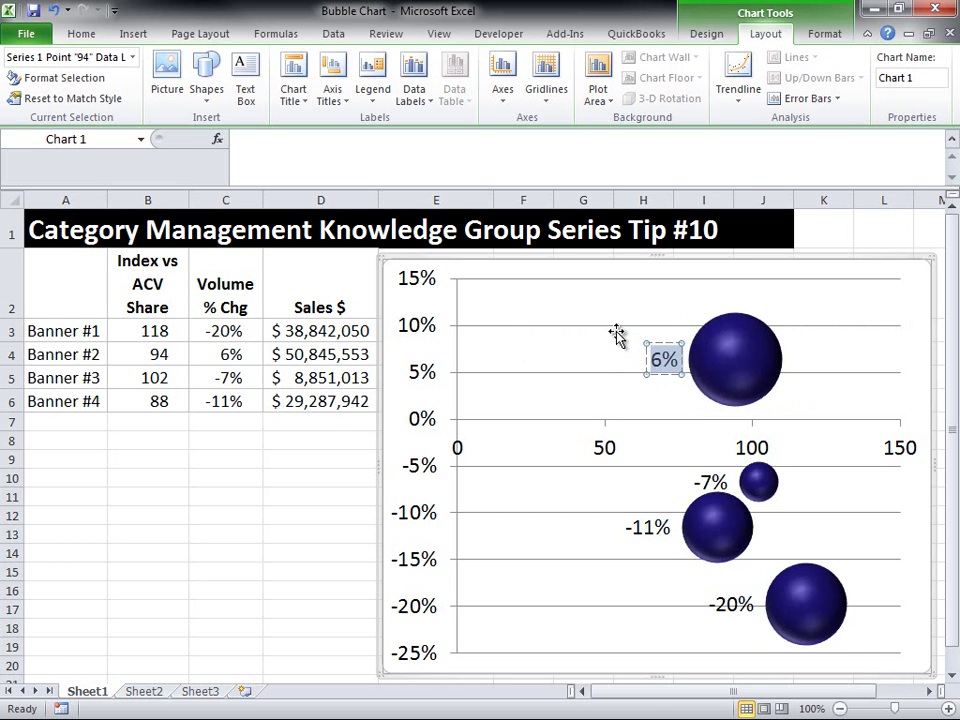
text(Banner #2)
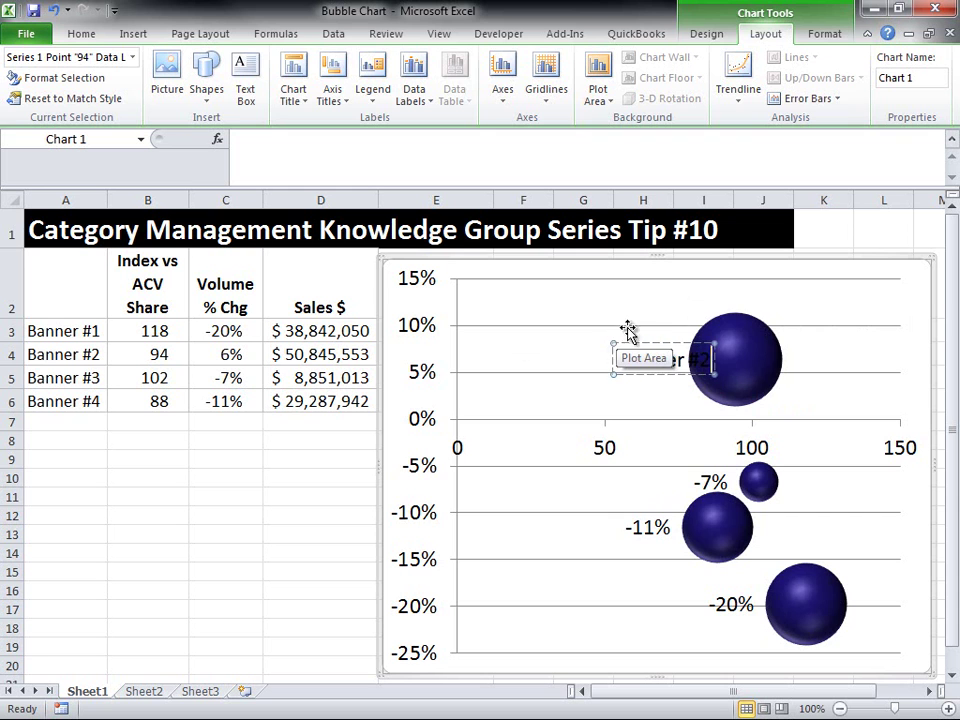
click(630, 343)
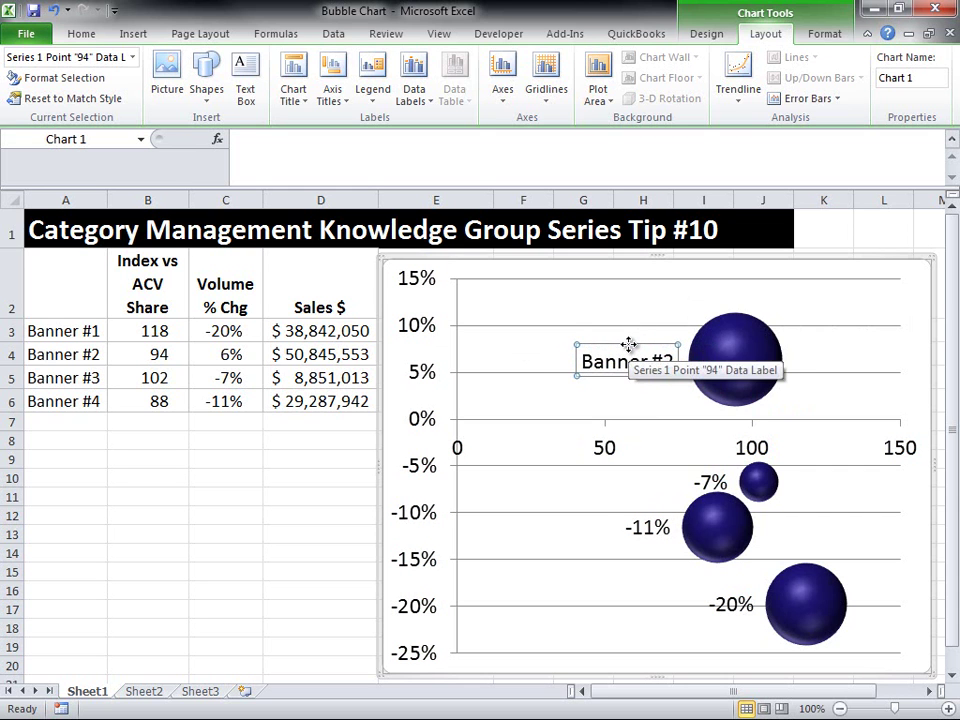
mouse_move(629, 344)
mouse_down()
mouse_move(669, 294)
mouse_move(641, 321)
mouse_move(636, 349)
mouse_up()
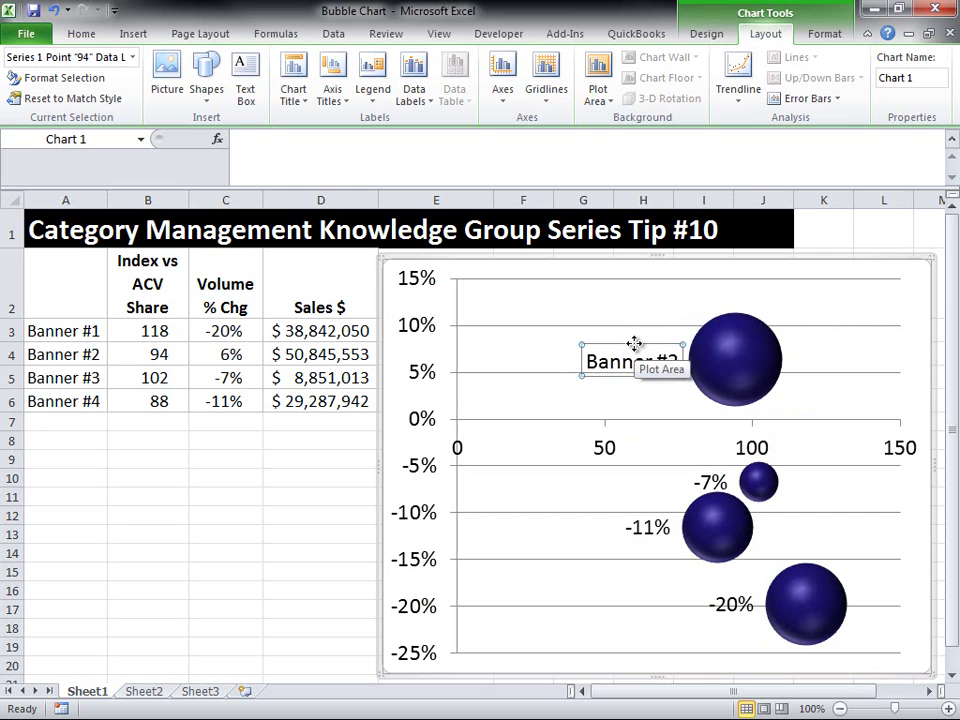
click(700, 484)
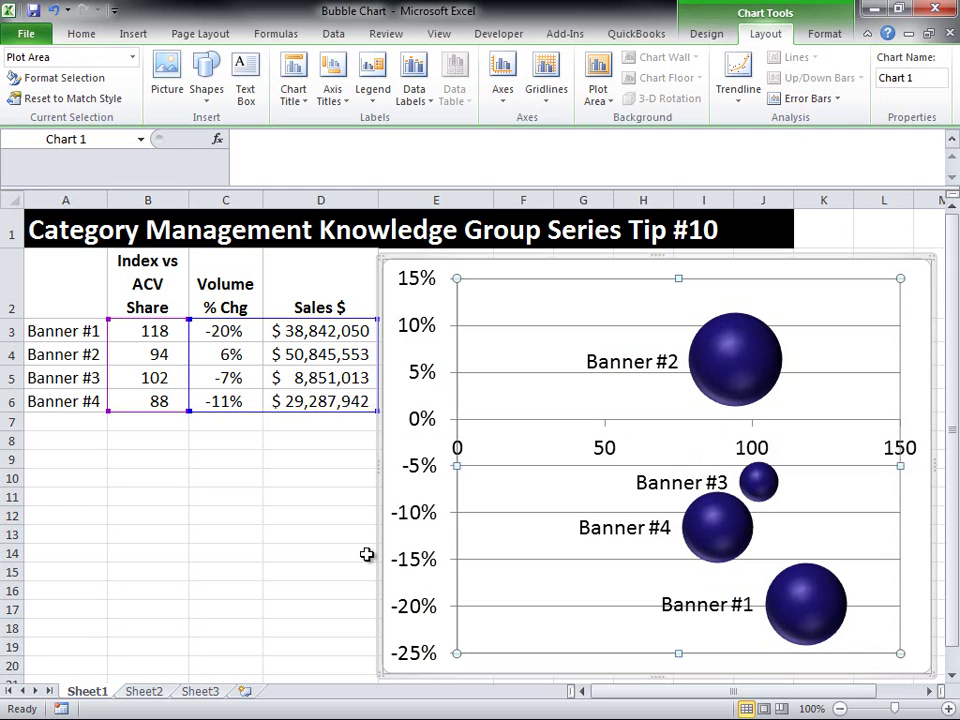
- Fill the Banner #2 bubble green, the Banner #4 bubble red and the Banner #1 bubble orange
click(725, 385)
click(725, 385)
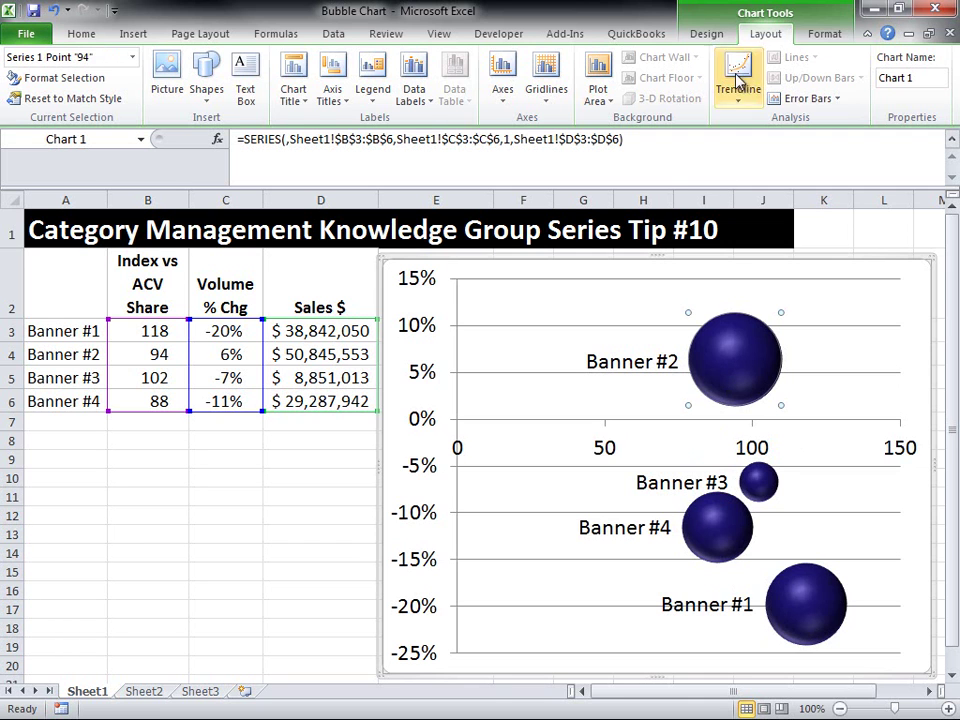
click(825, 33)
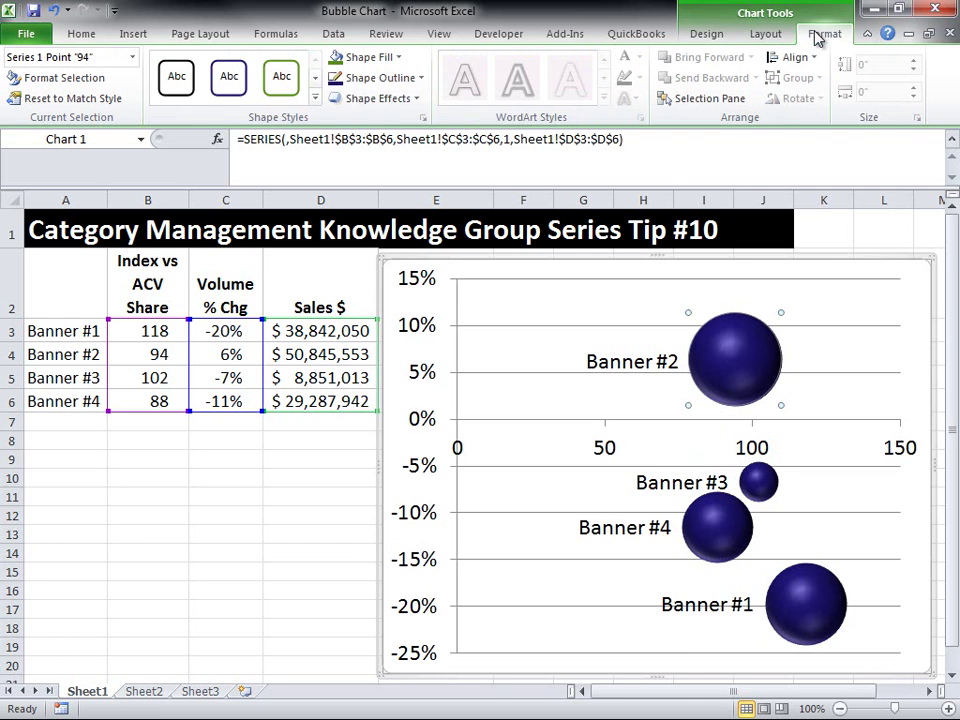
click(335, 60)
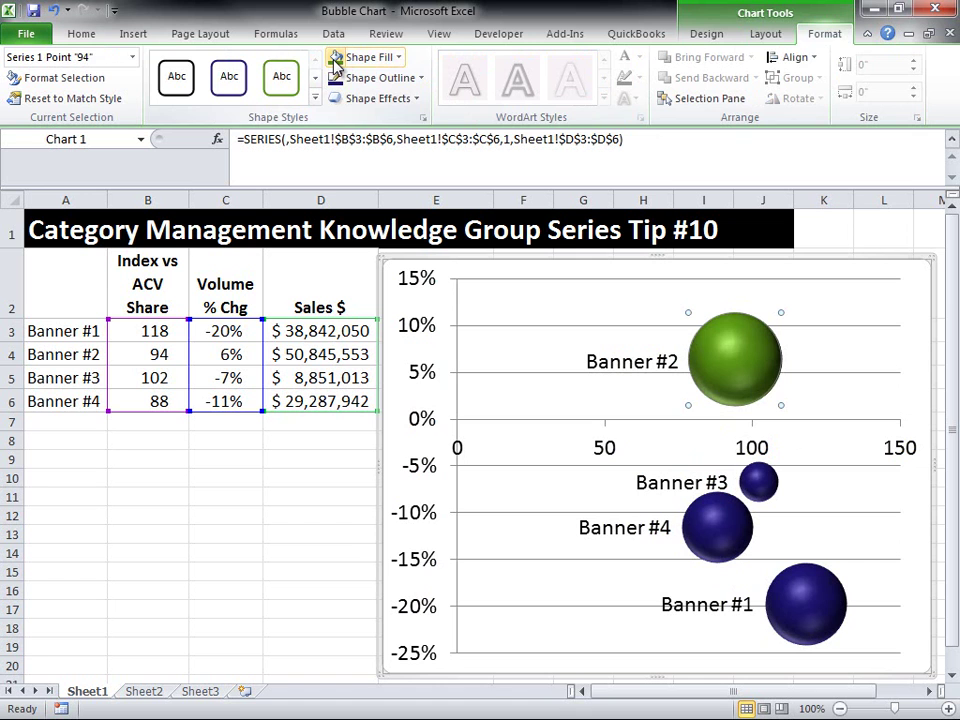
click(740, 518)
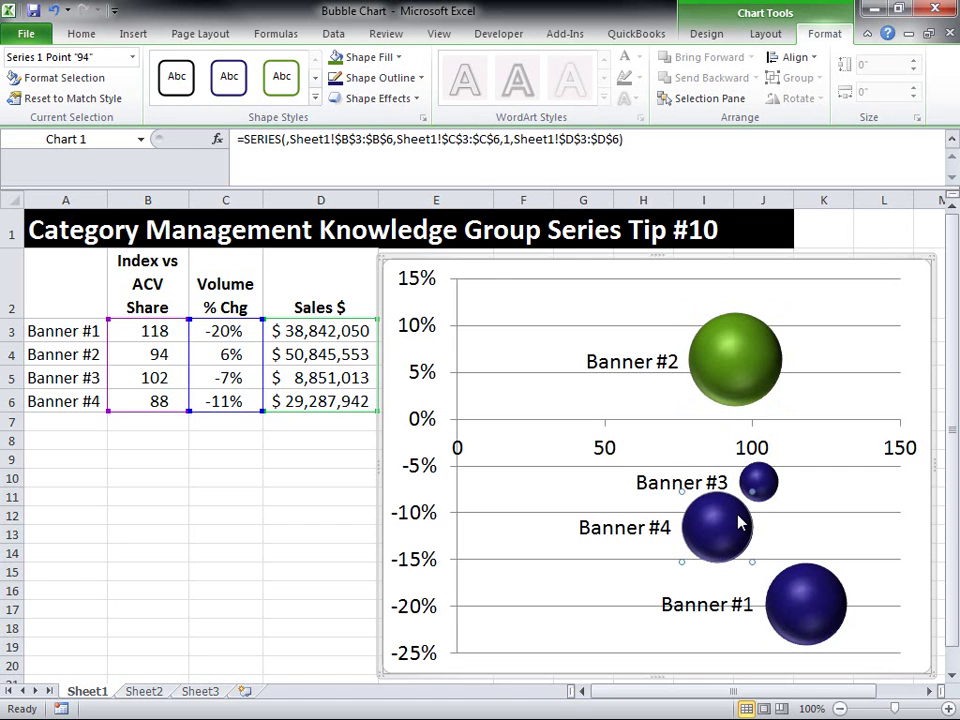
click(385, 58)
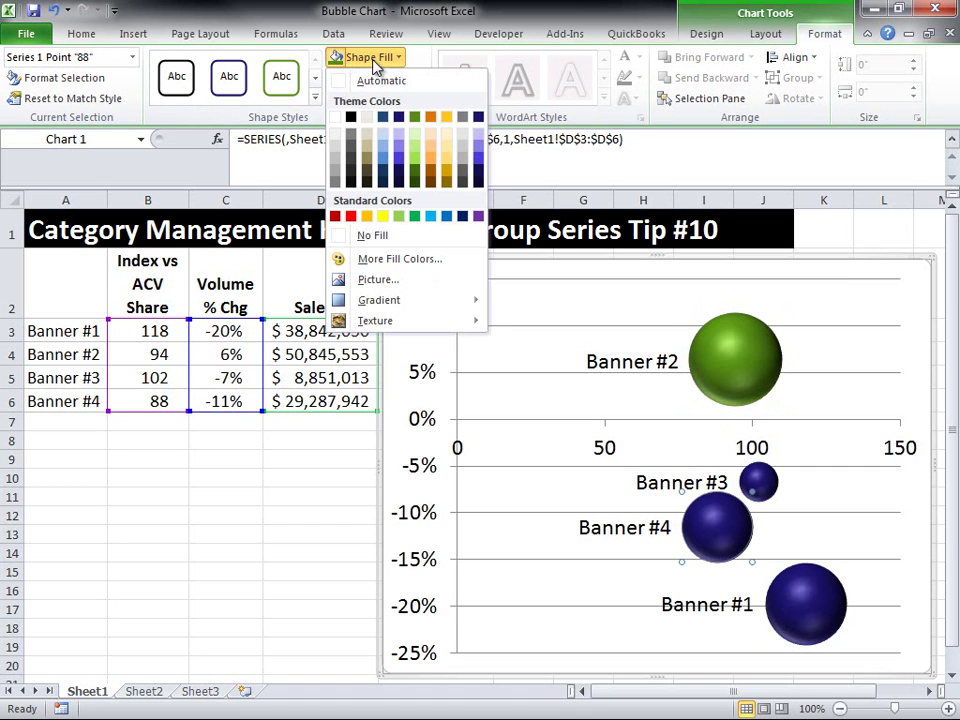
click(336, 217)
click(818, 614)
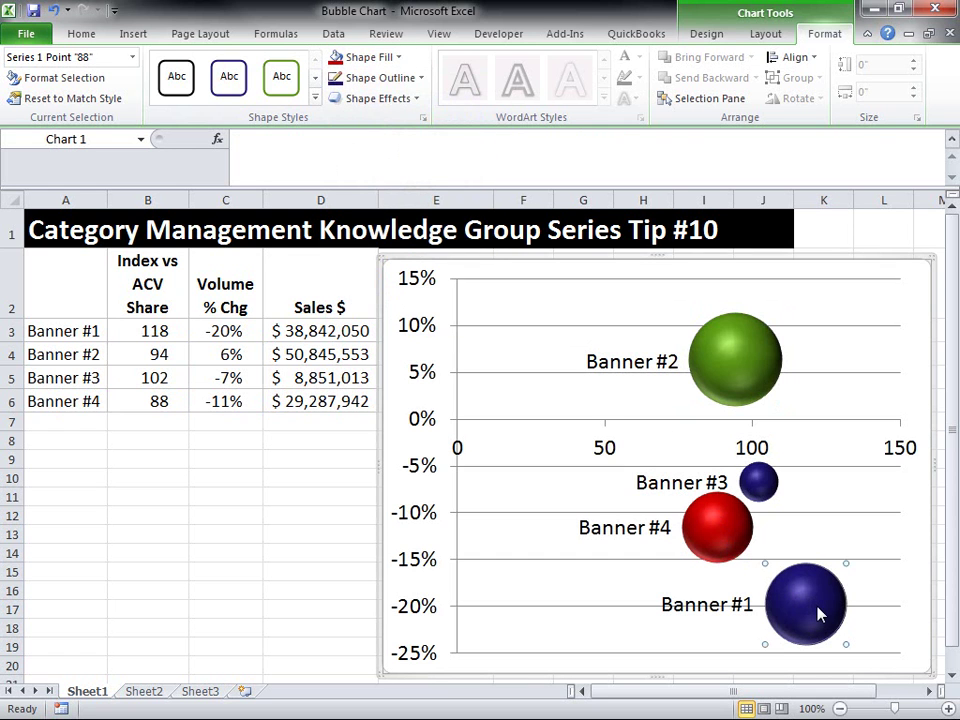
click(385, 58)
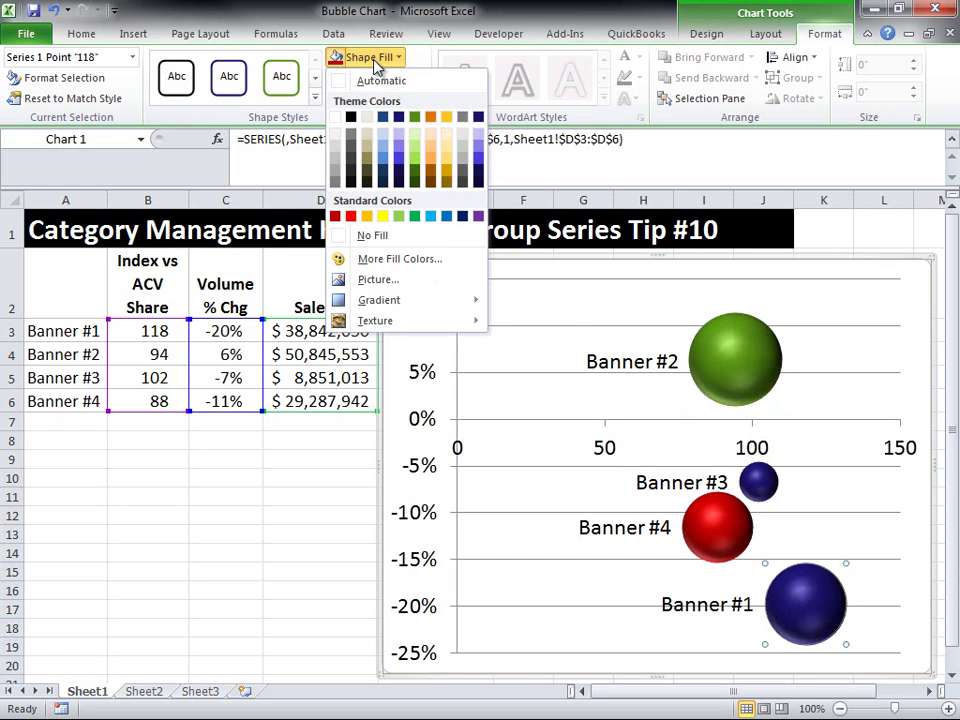
click(433, 118)
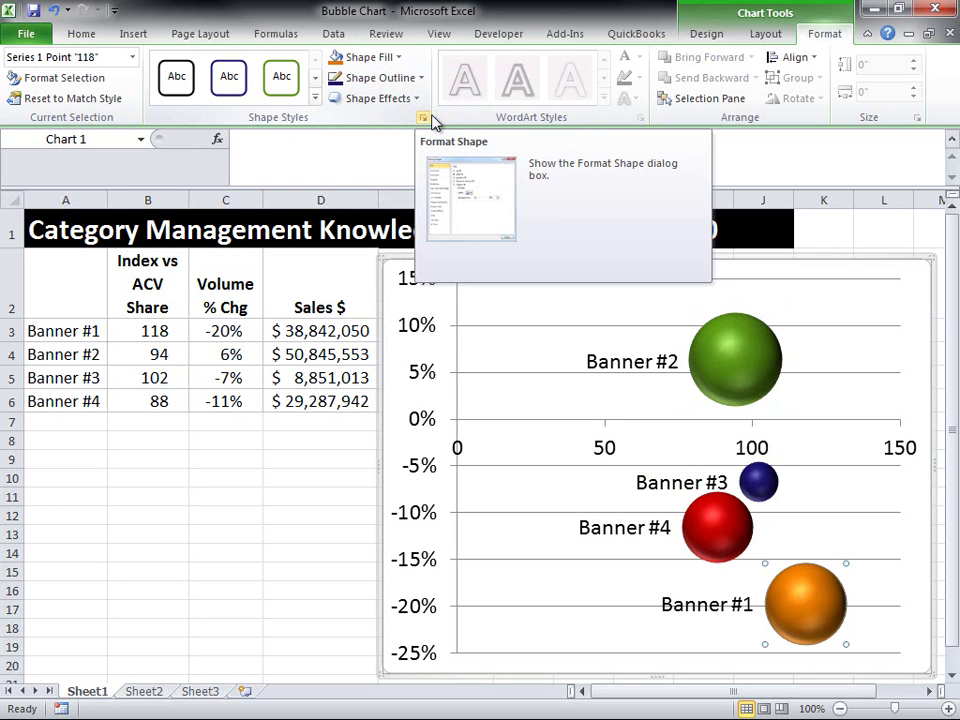
click(569, 380)
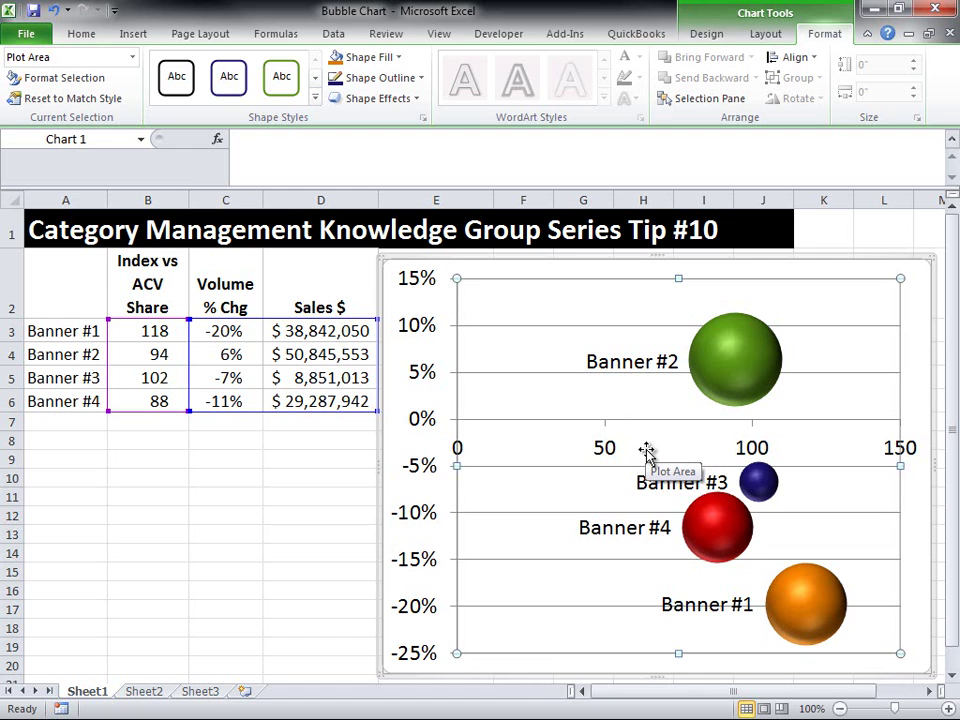
click(743, 458)
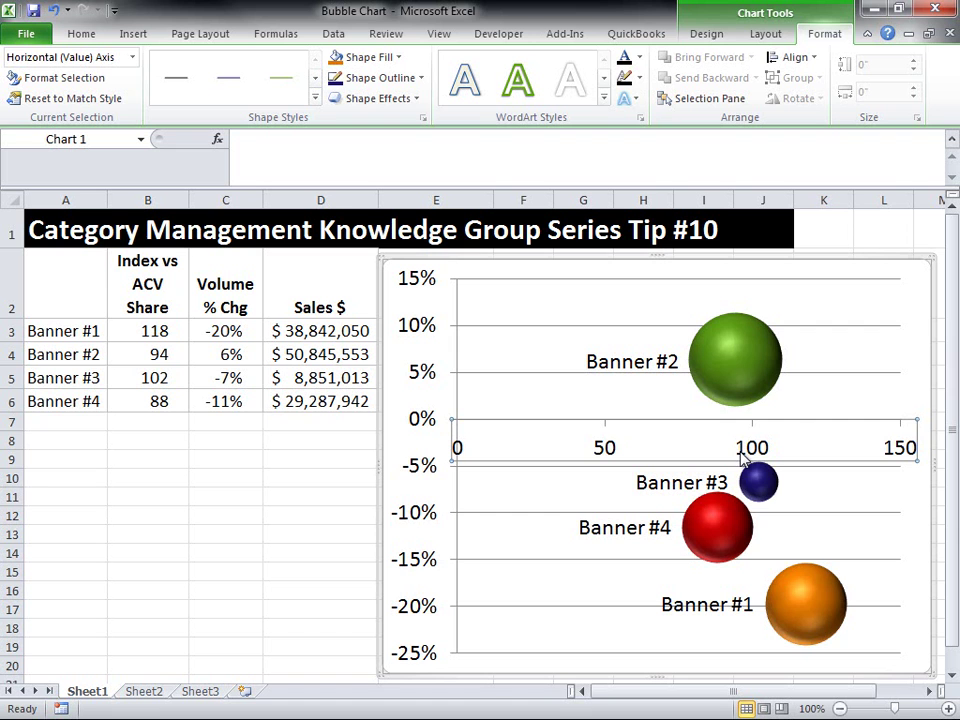
- Set the horizontal axis labels position to Low in Format Axis
right_click(743, 458)
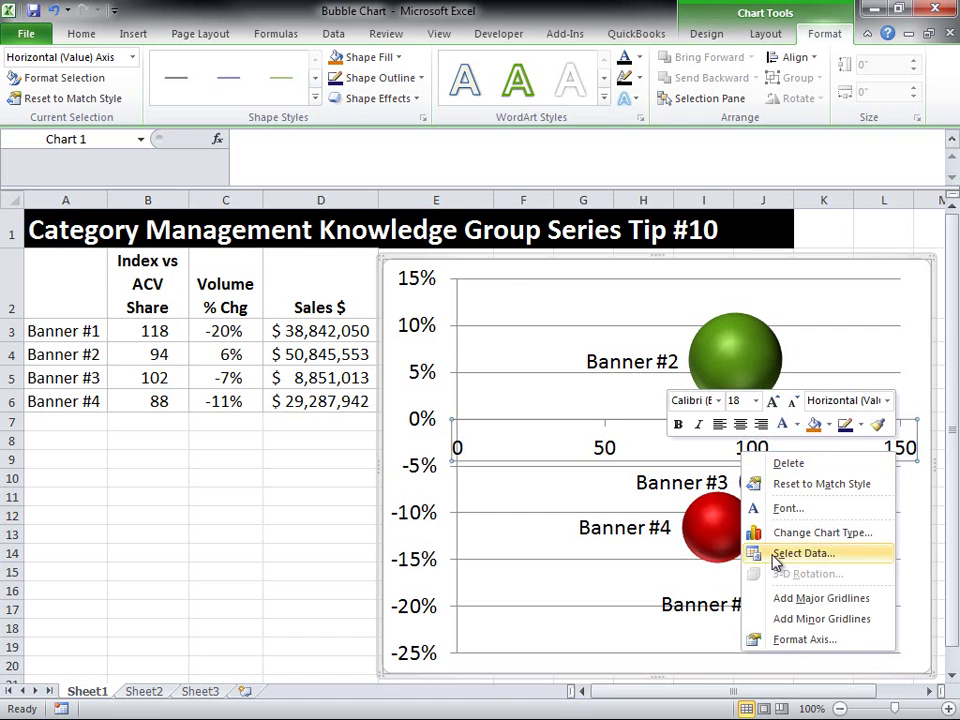
click(787, 641)
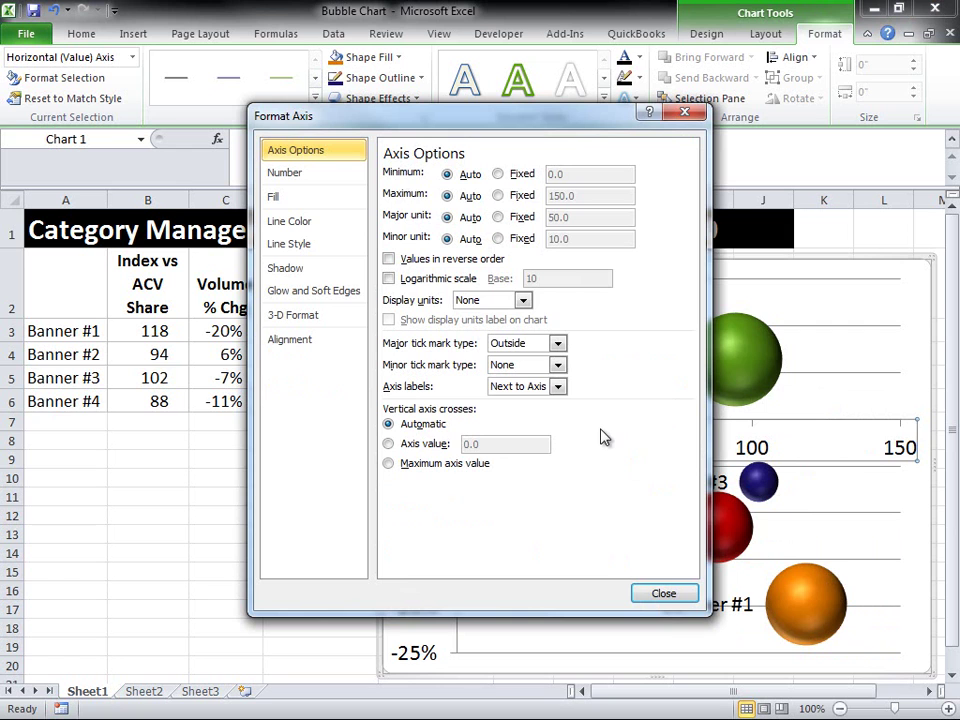
click(558, 389)
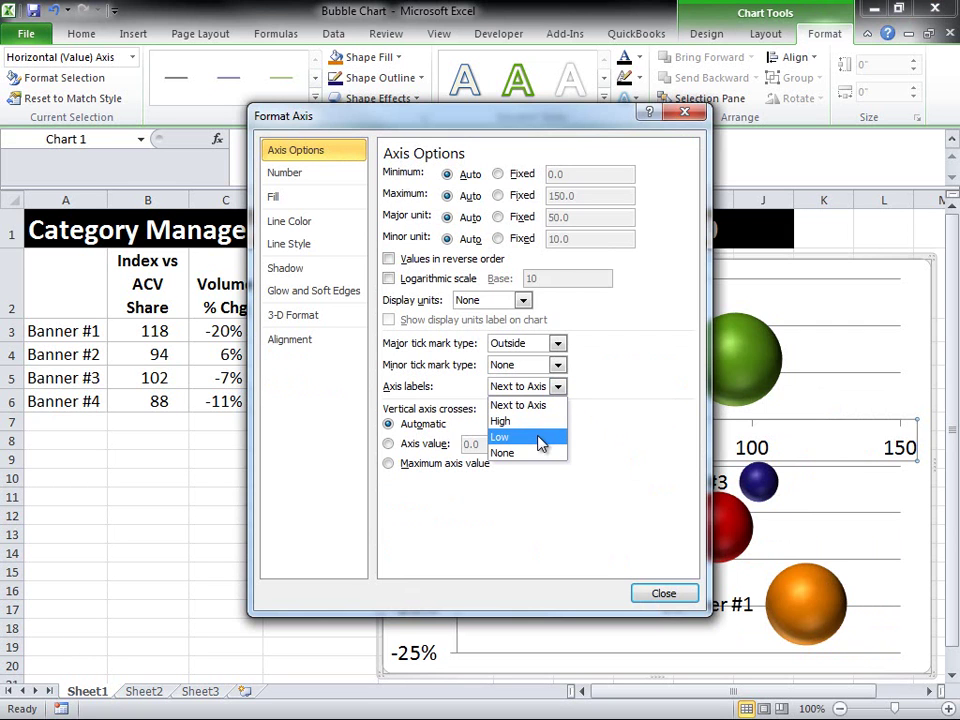
click(537, 118)
drag(541, 118, 301, 60)
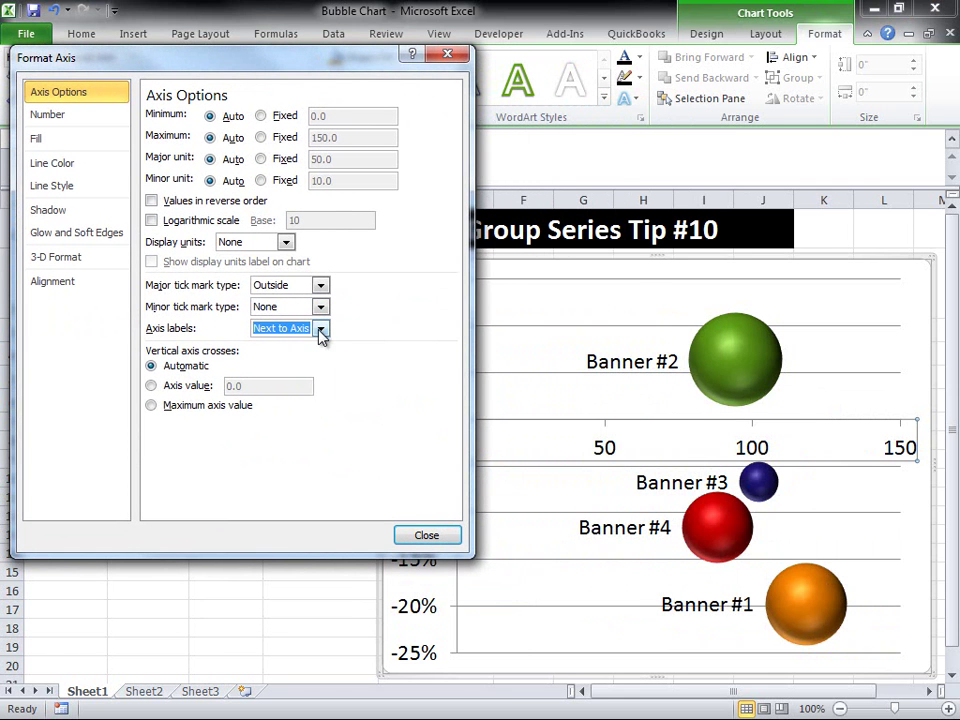
click(320, 336)
click(324, 379)
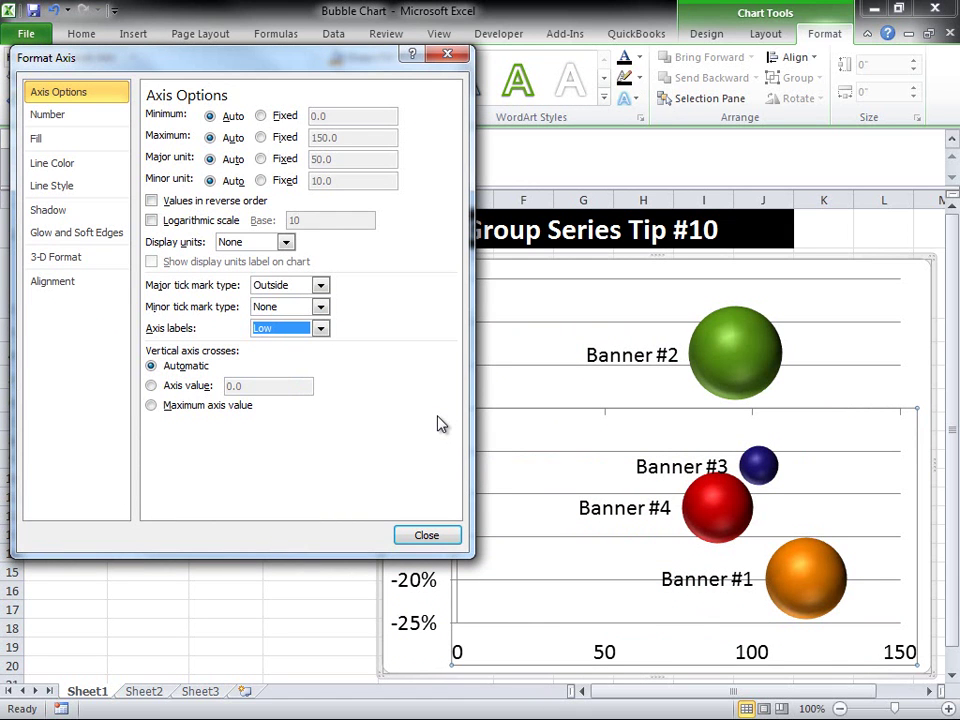
- Make the vertical axis cross the horizontal axis at axis value 100
click(151, 386)
click(227, 386)
text(10)
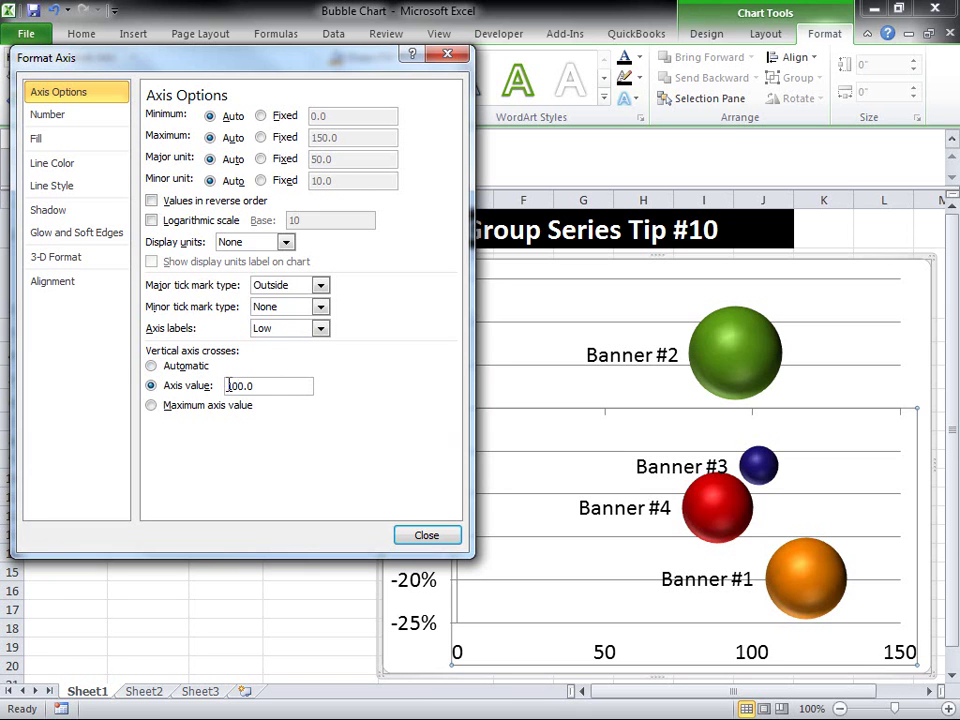
- Give the horizontal axis a solid red line 1.75 pt wide
click(54, 166)
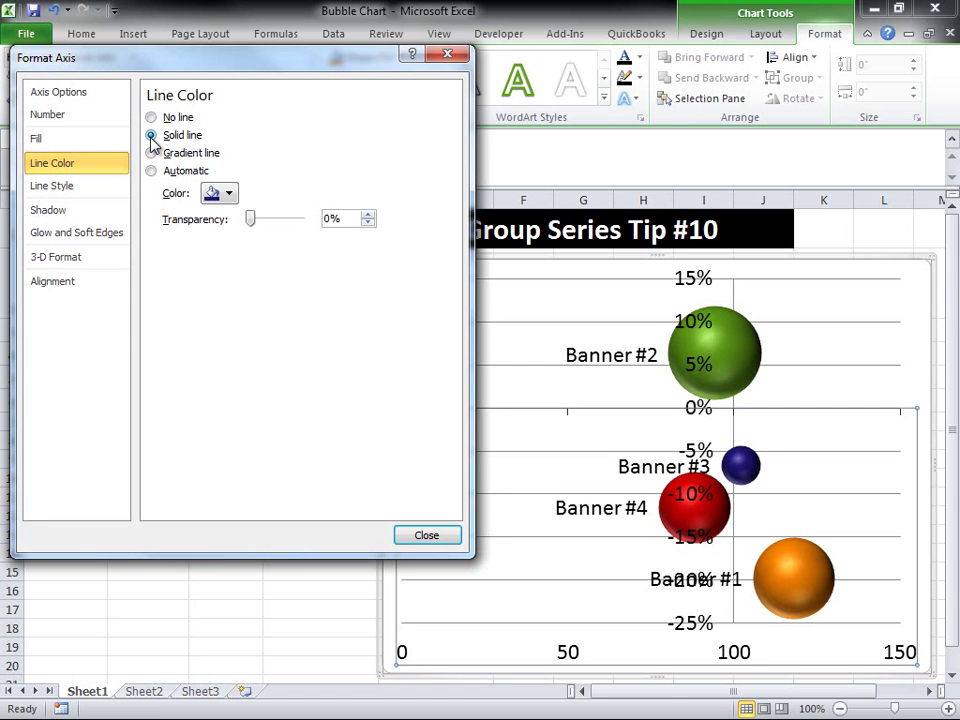
click(230, 194)
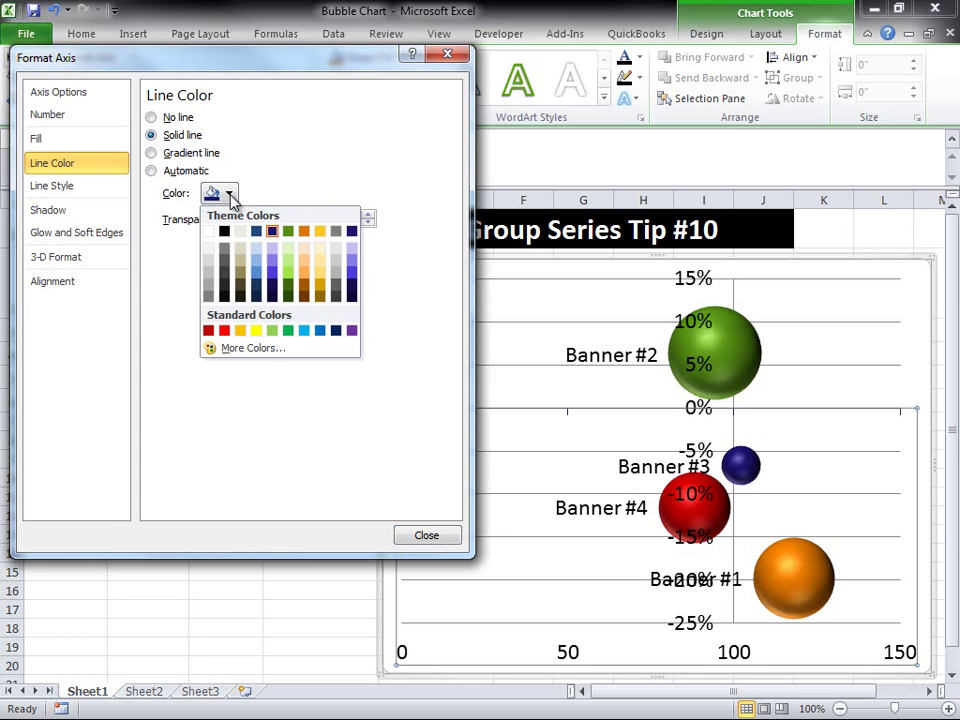
click(224, 330)
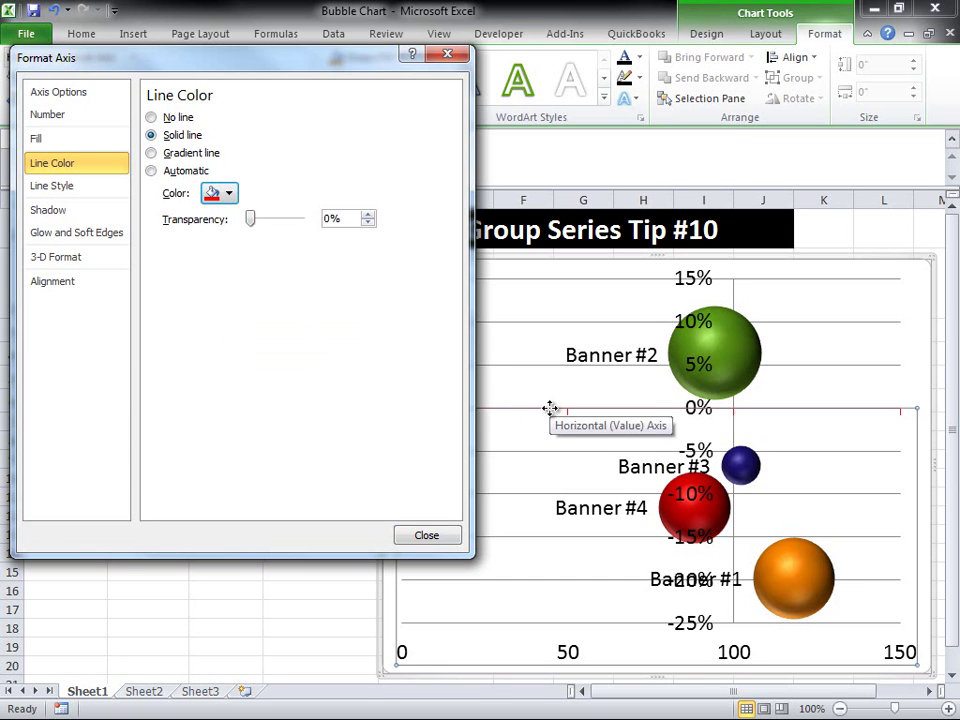
click(36, 188)
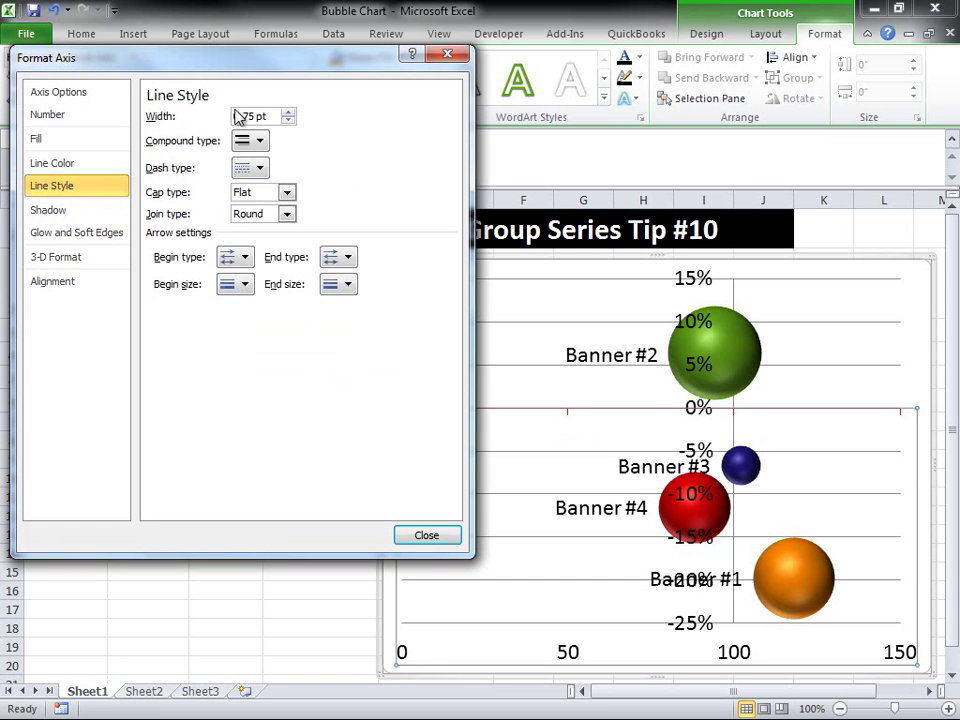
click(288, 113)
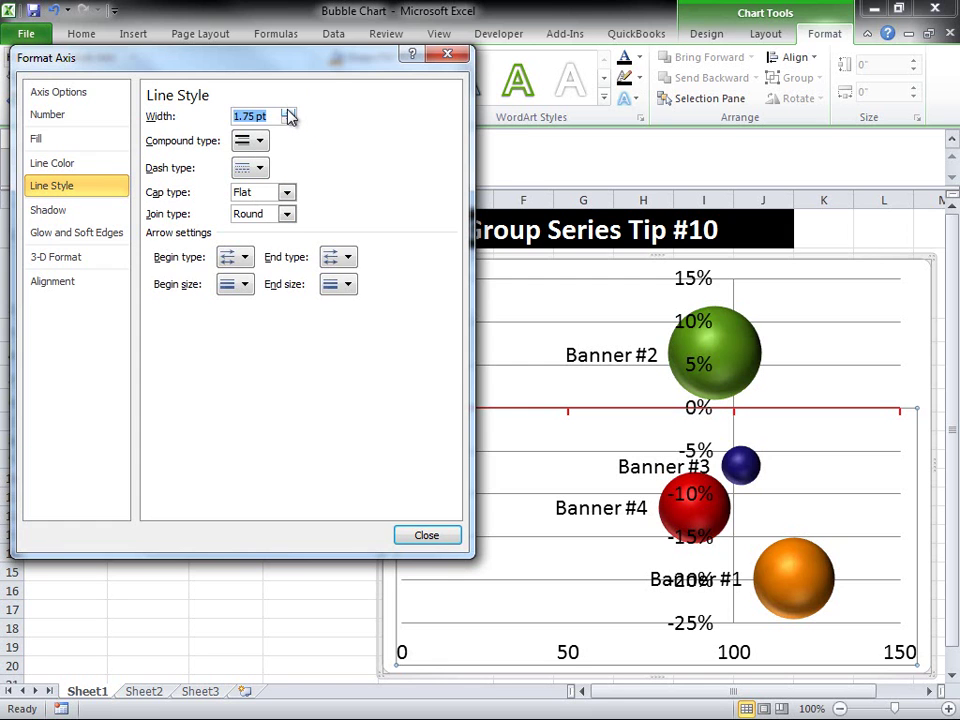
click(403, 533)
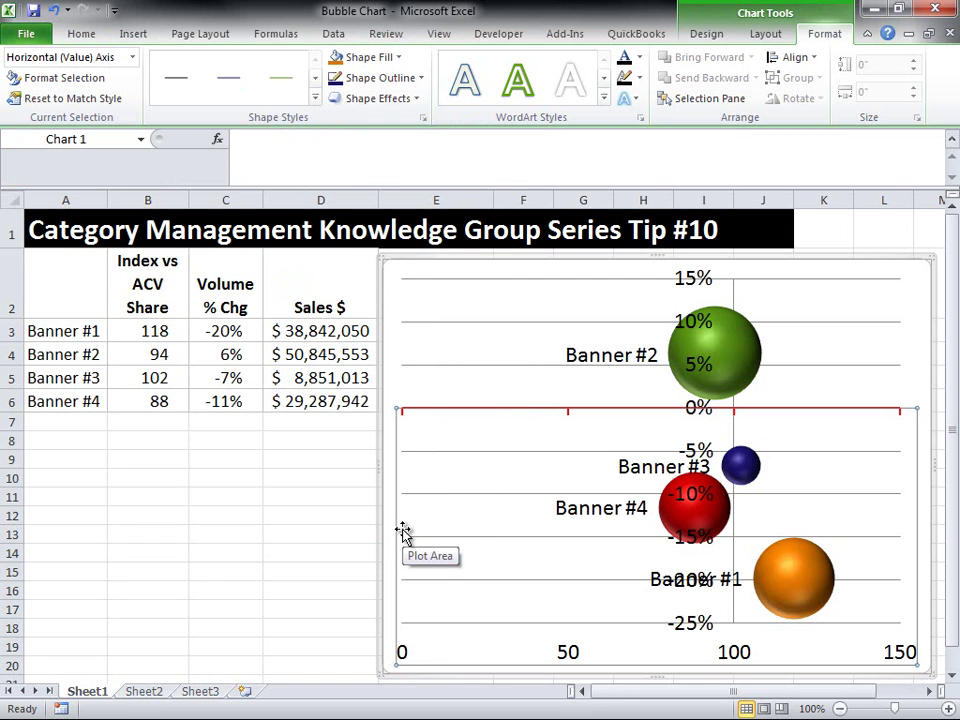
- Set the vertical axis labels to High so they sit on the chart's right
click(735, 292)
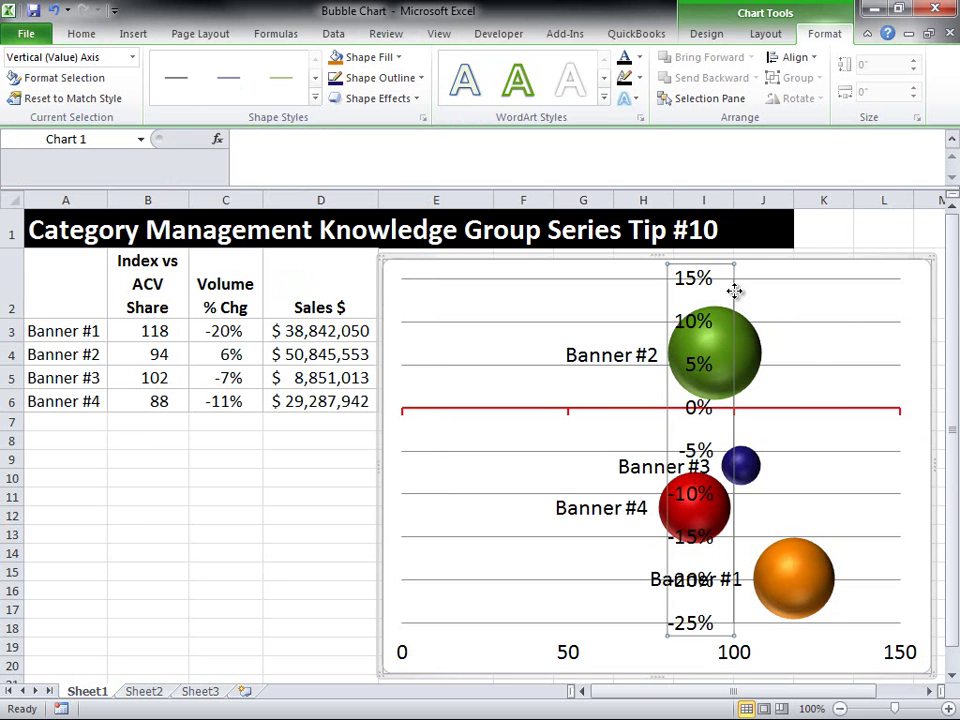
right_click(735, 291)
click(785, 481)
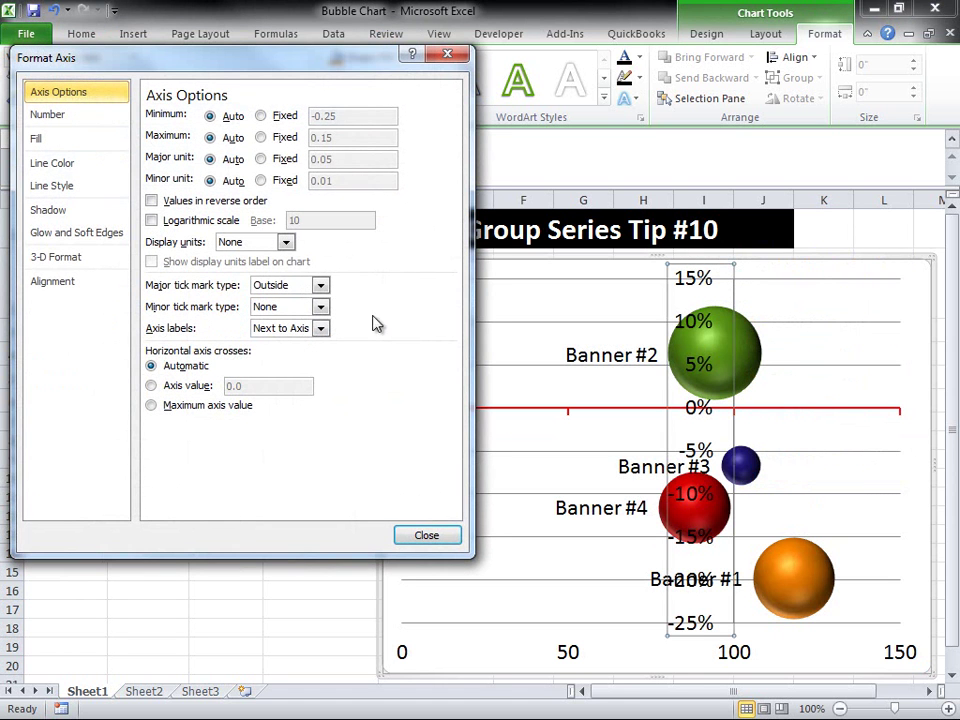
click(321, 329)
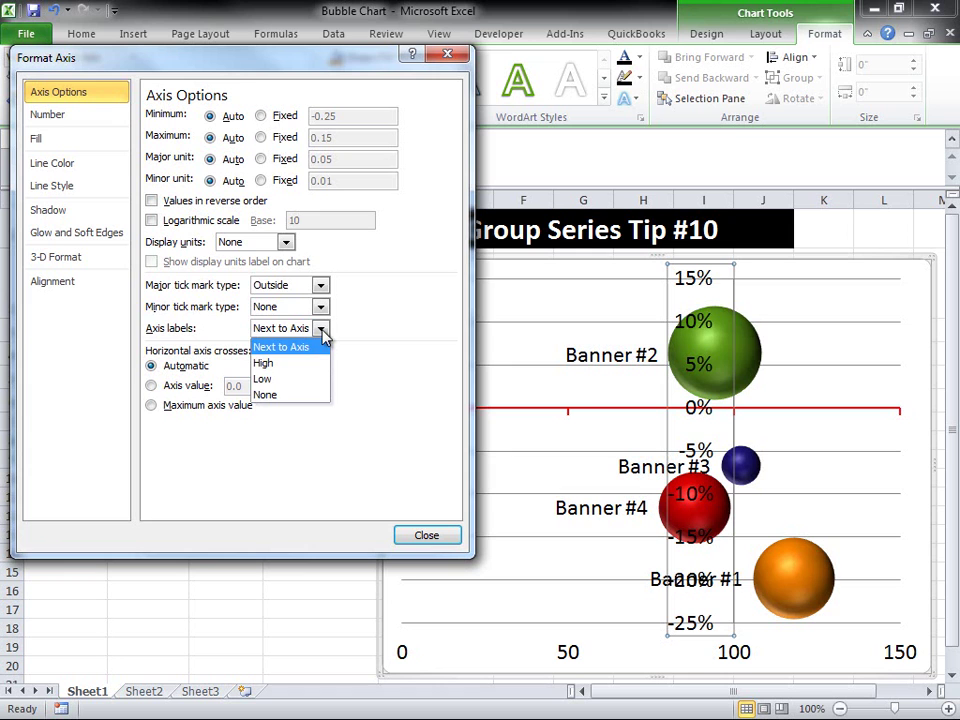
click(310, 369)
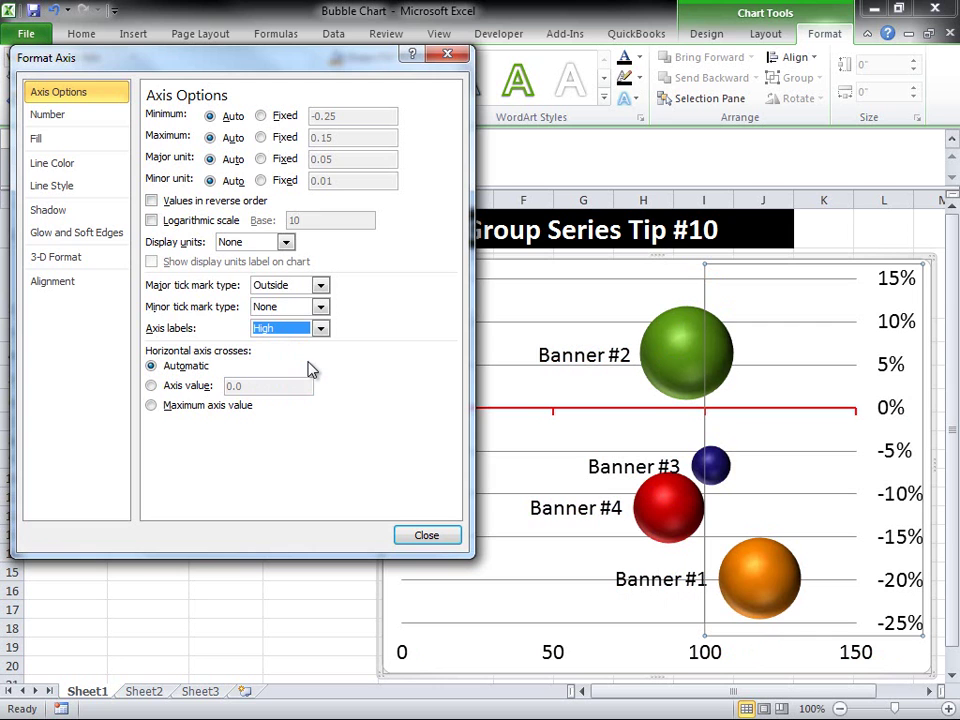
- Give the vertical axis a solid red line 2.75 pt wide
click(47, 166)
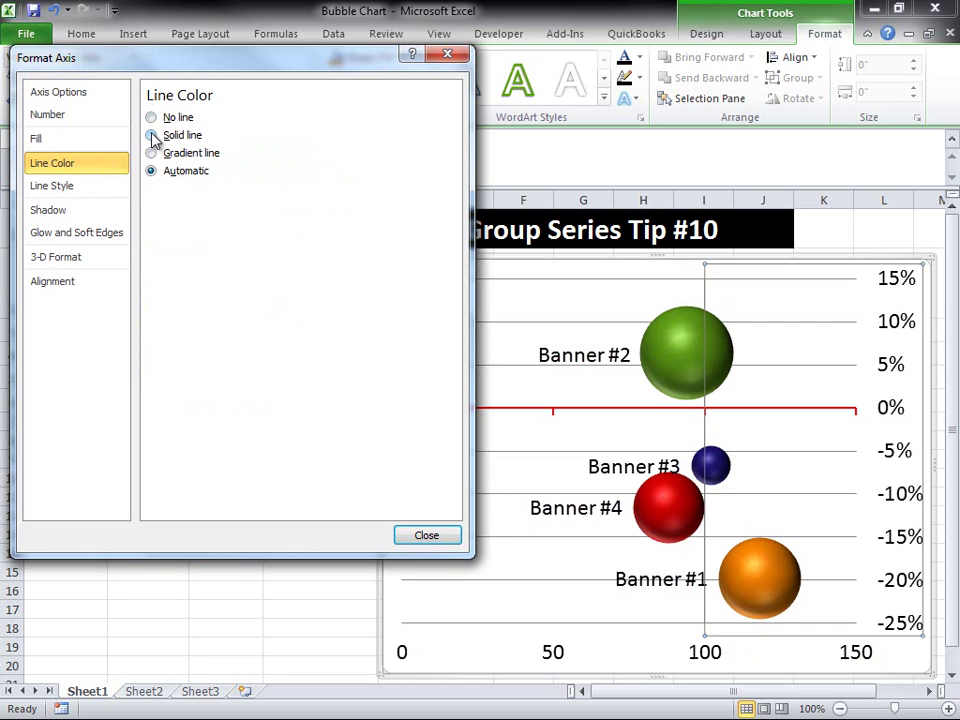
click(152, 136)
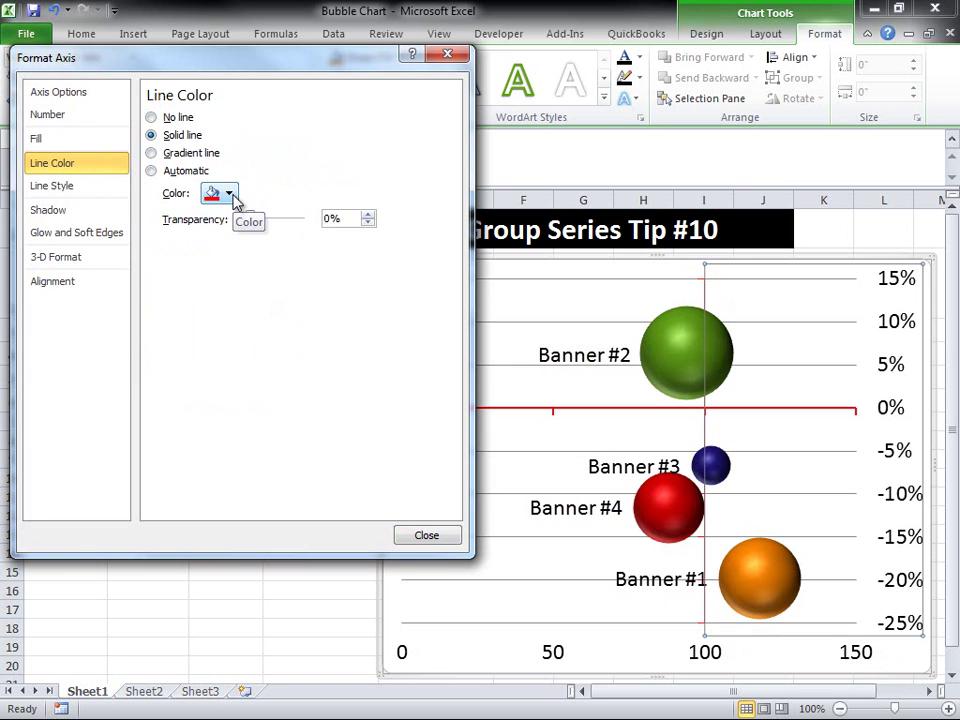
click(54, 187)
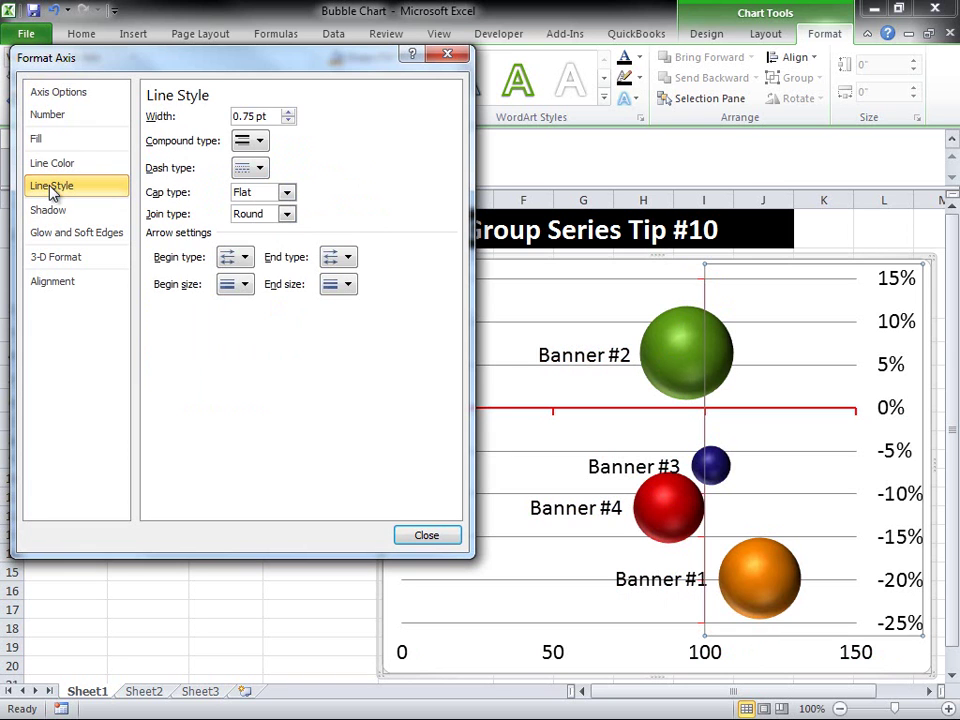
click(290, 112)
click(290, 112)
click(290, 112)
click(290, 112)
click(290, 112)
click(290, 112)
click(290, 112)
click(290, 112)
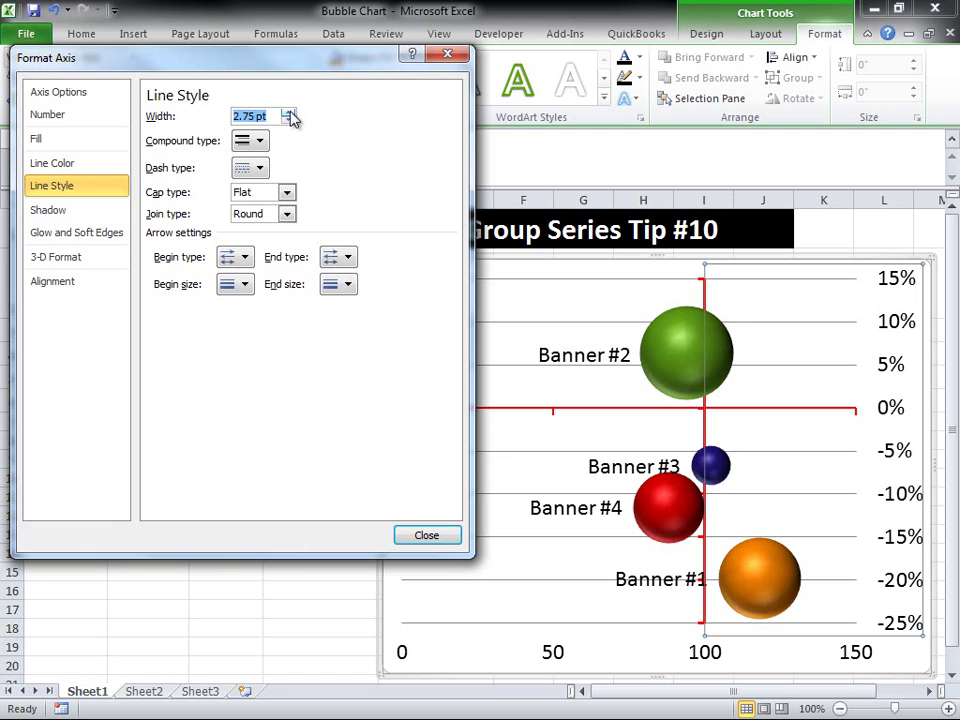
click(420, 536)
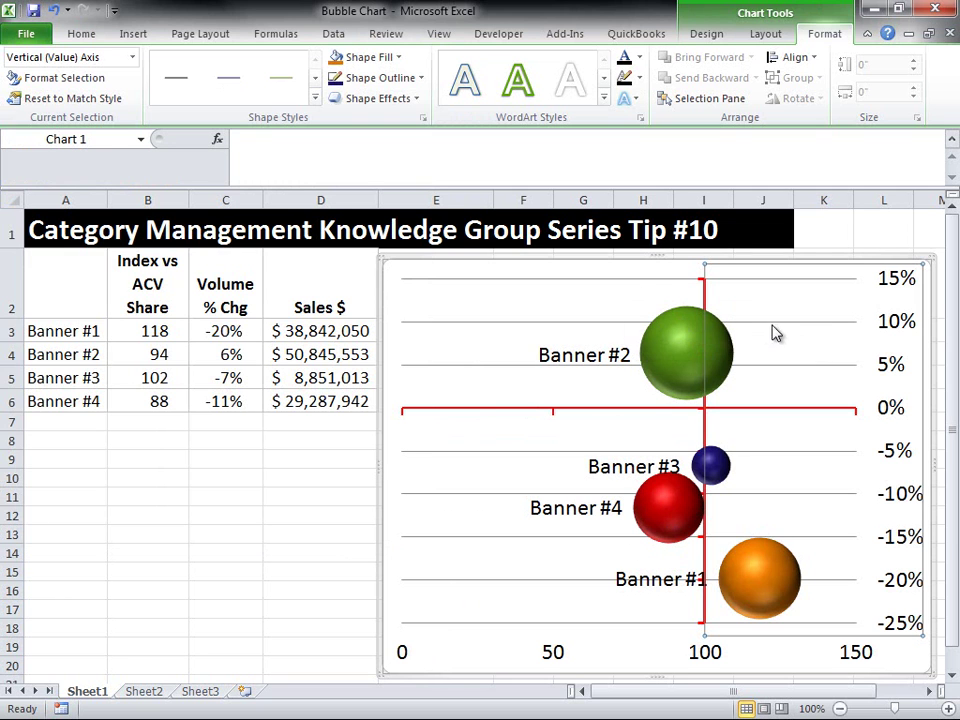
- Fix the horizontal axis range at minimum 75 and maximum 125, then deselect the chart
mouse_move(665, 352)
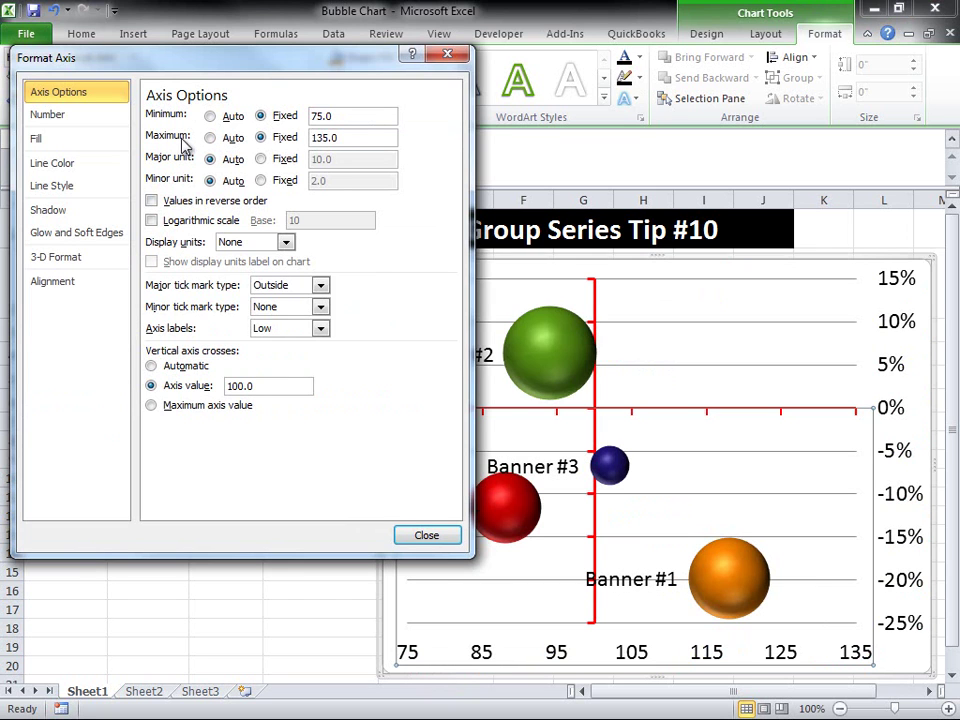
click(324, 143)
key(BackSpace)
text(2)
key(Return)
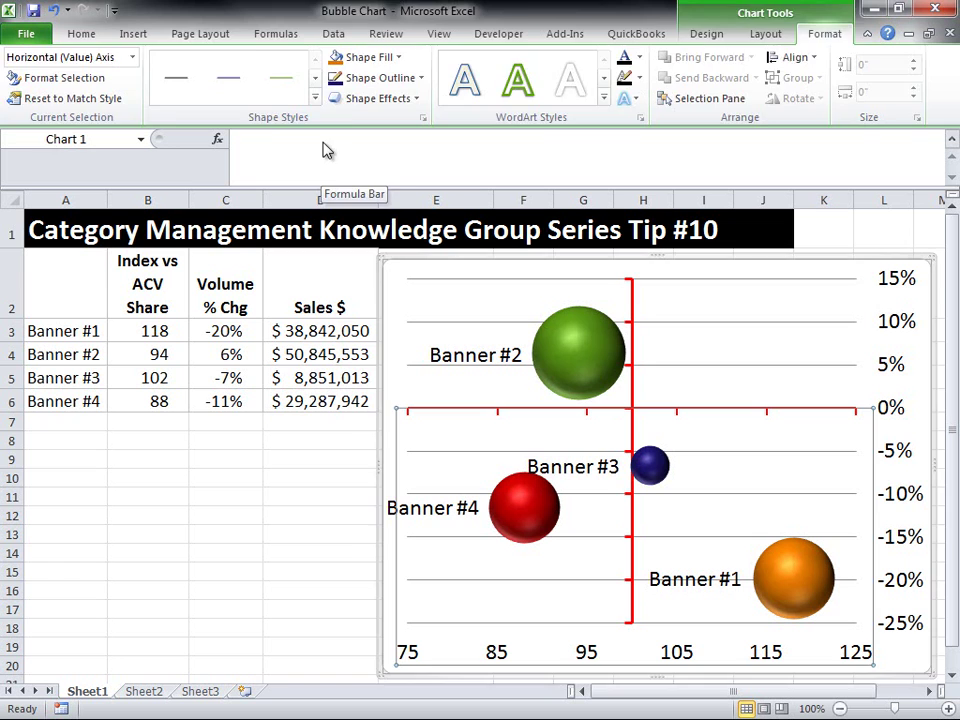
click(286, 457)
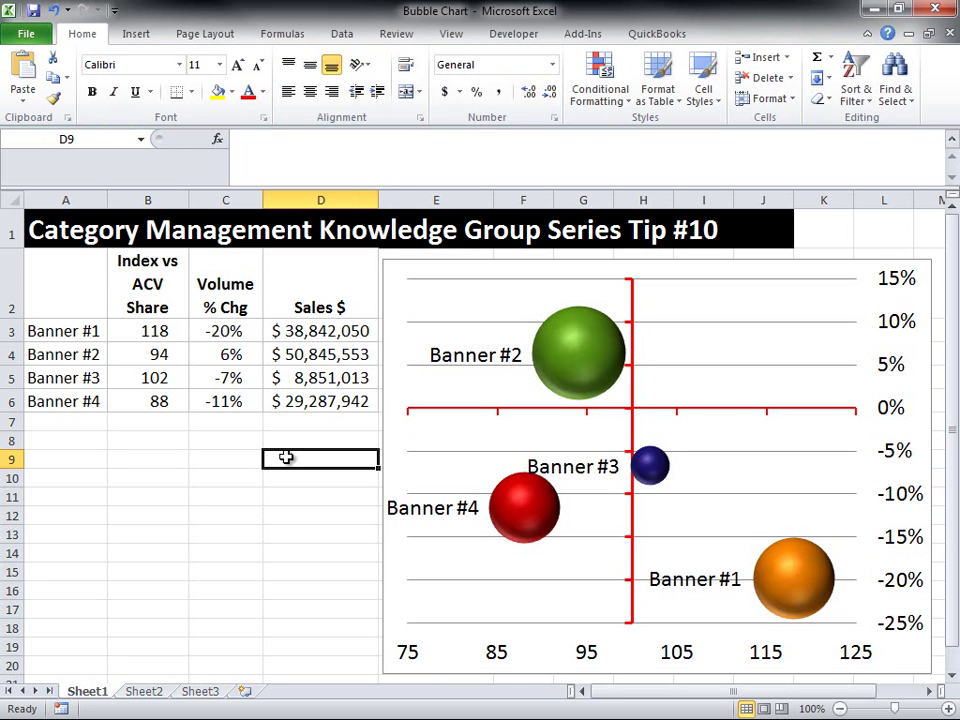